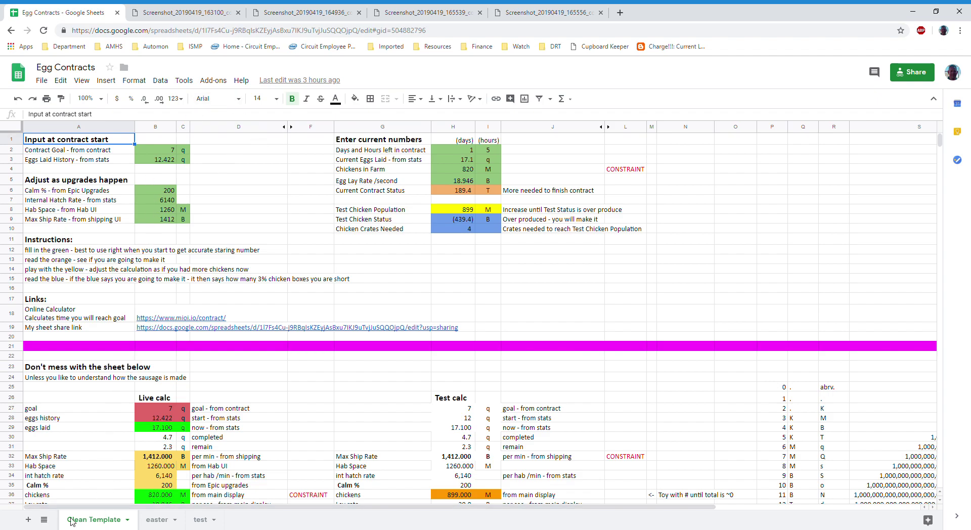
- Duplicate the Clean Template sheet and rename the copy to tax
{"action": "right_click", "coordinate": [89, 522]}
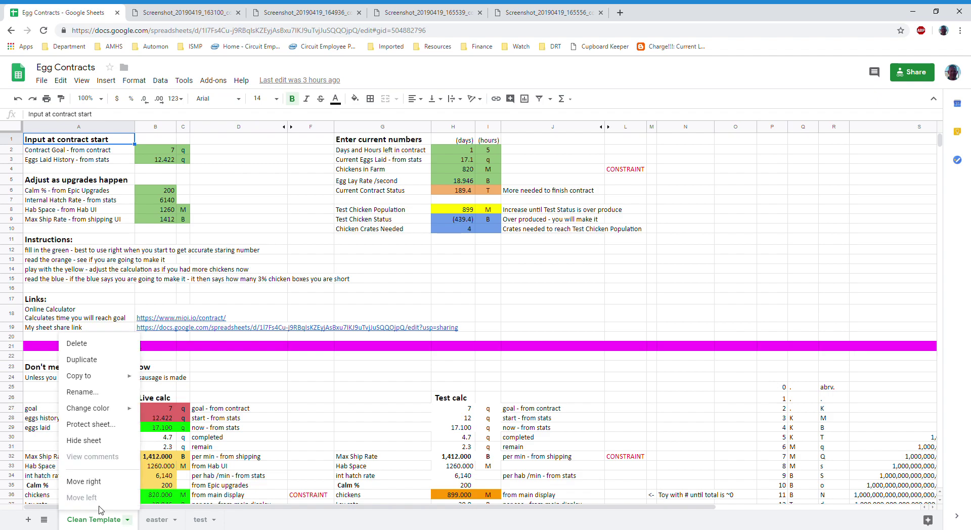
{"action": "left_click", "coordinate": [100, 364]}
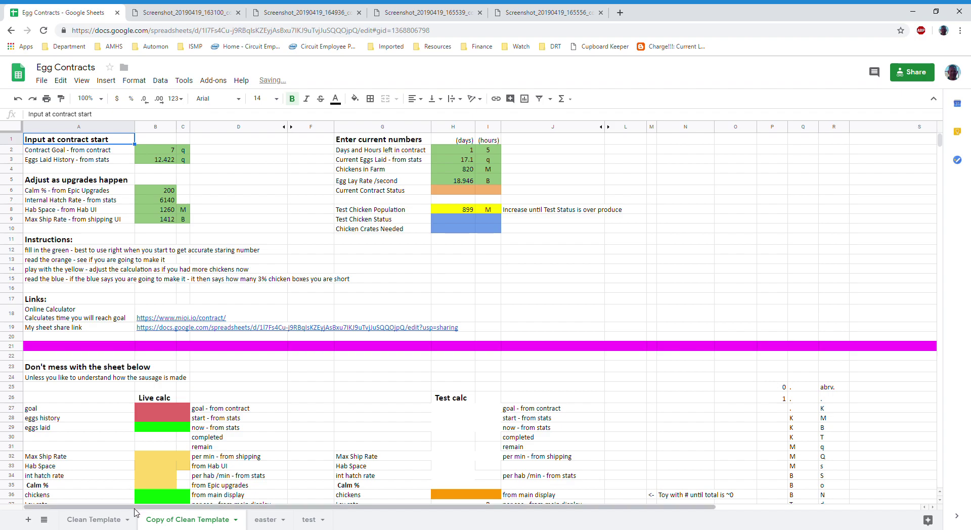
{"action": "double_click", "coordinate": [172, 521]}
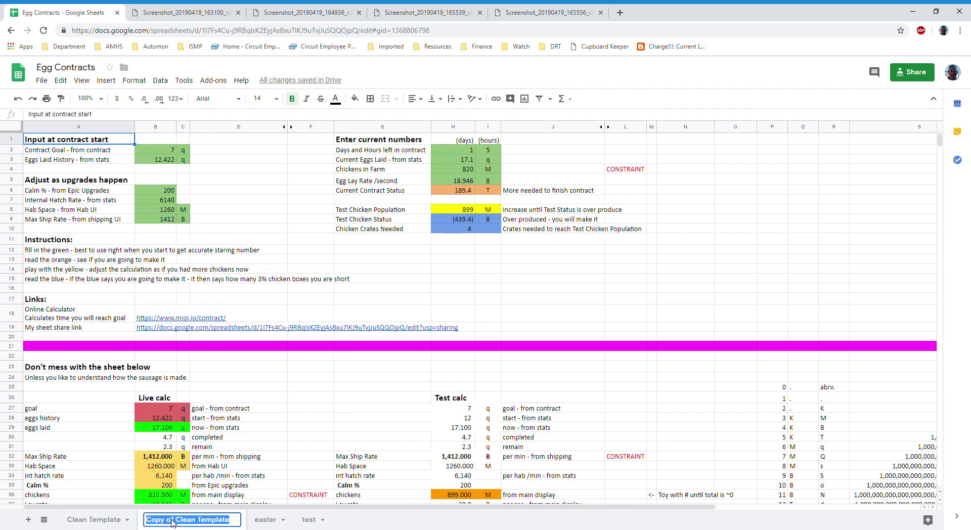
{"action": "type", "text": "tax"}
{"action": "key", "text": "Return"}
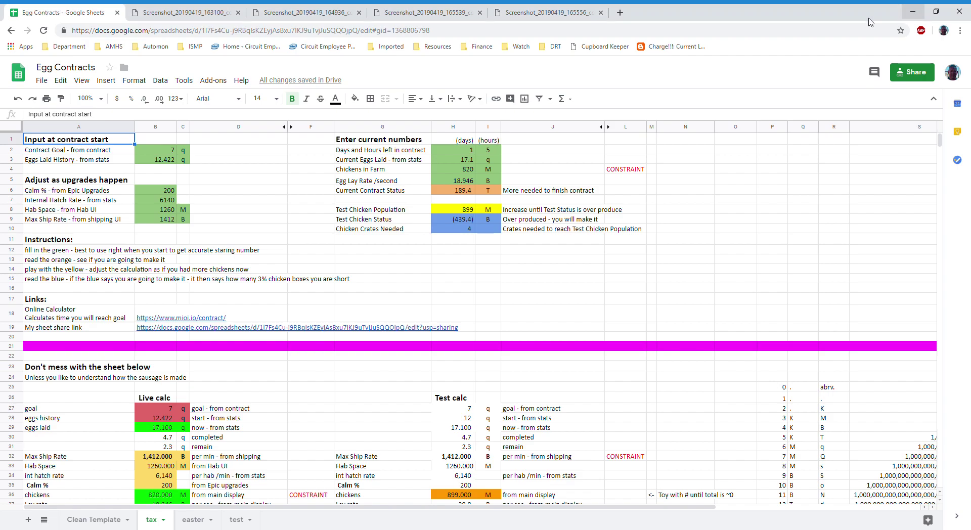
- Set the Eggs Laid History value to 58.342
{"action": "left_click", "coordinate": [159, 161]}
{"action": "type", "text": "58.342"}
{"action": "key", "text": "Return"}
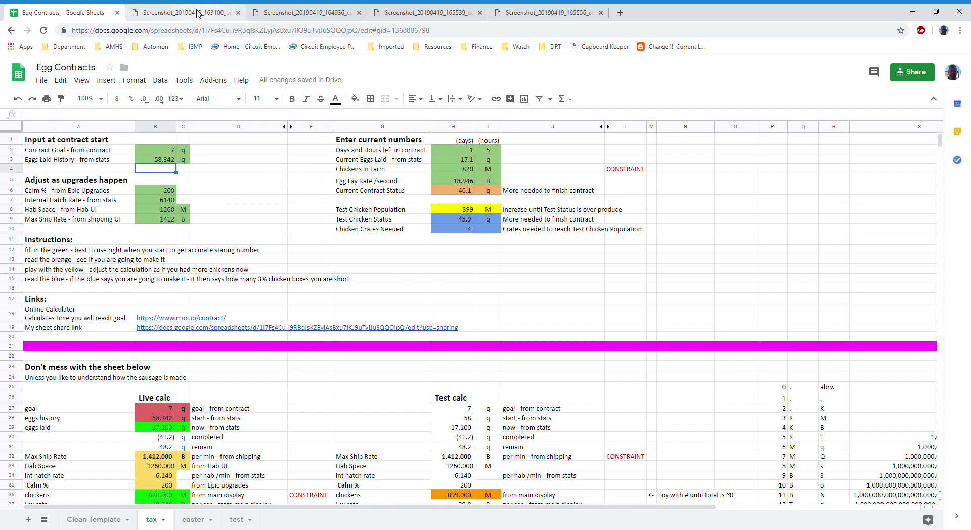
- Consult the farm stats and epic research screenshots, and set the Internal Hatch Rate to 6040
{"action": "left_click", "coordinate": [200, 14]}
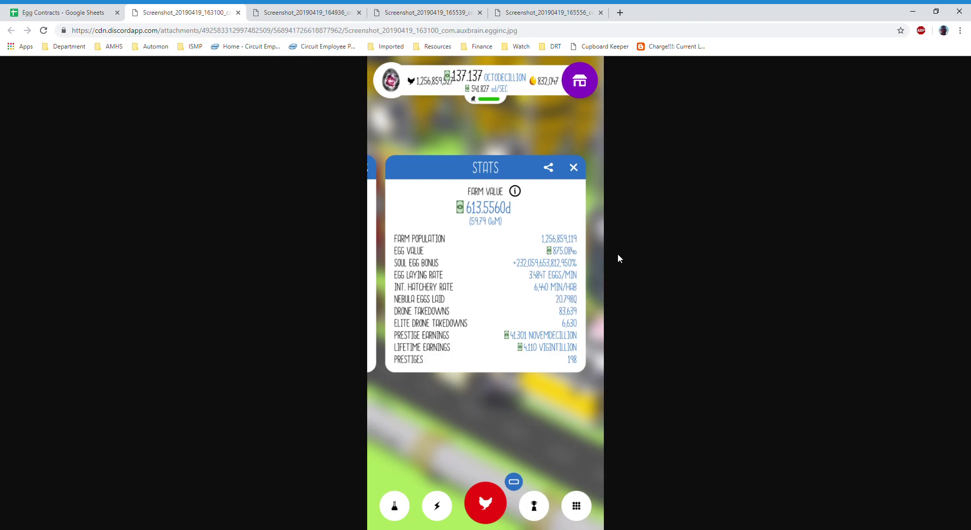
{"action": "left_click", "coordinate": [71, 14]}
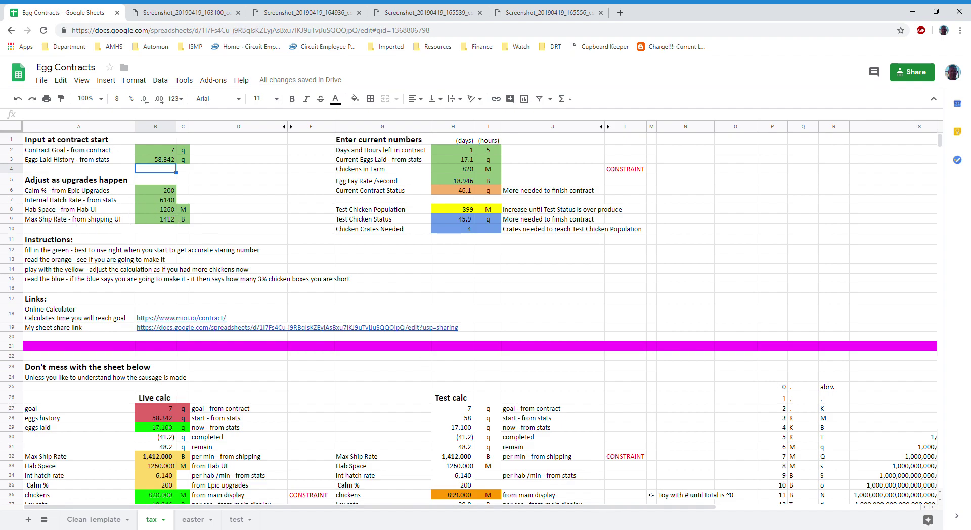
{"action": "left_click", "coordinate": [281, 12]}
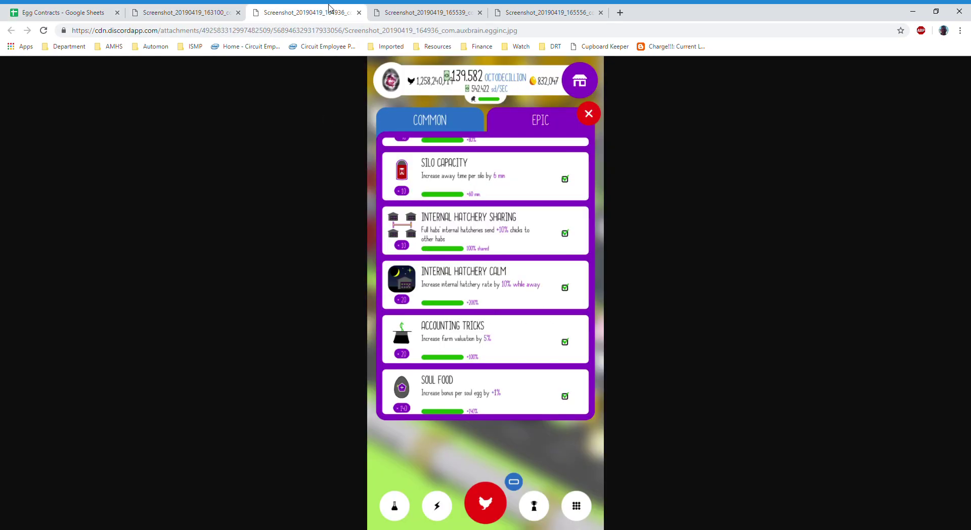
{"action": "left_click", "coordinate": [74, 14]}
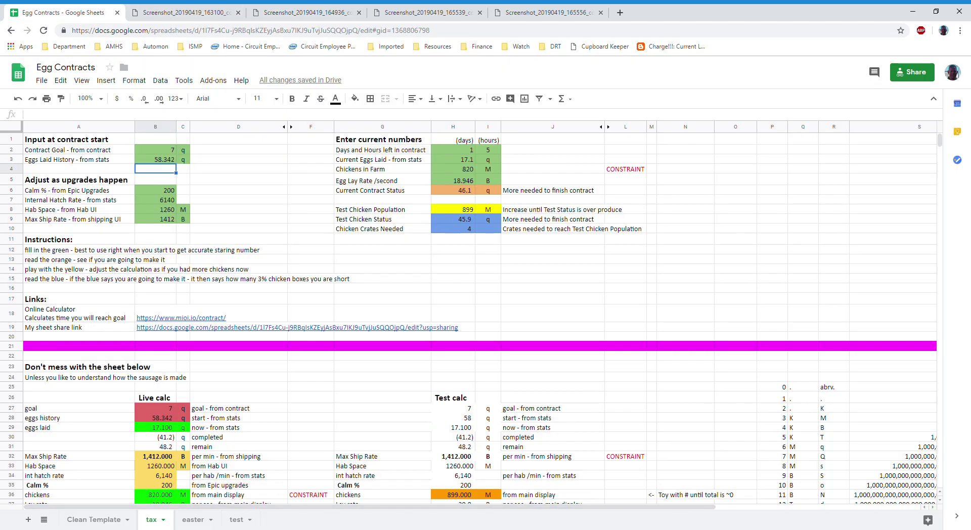
{"action": "left_click", "coordinate": [202, 13]}
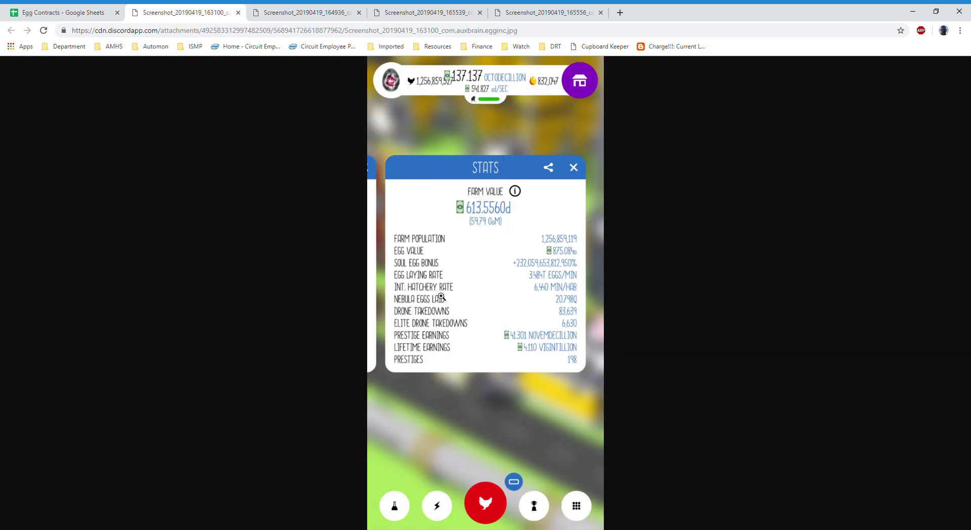
{"action": "left_click", "coordinate": [76, 10]}
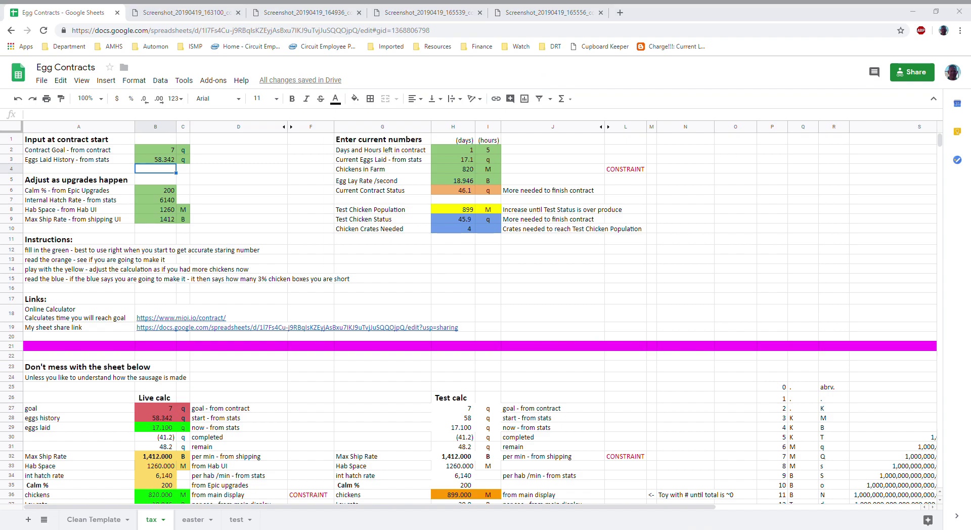
{"action": "left_click", "coordinate": [160, 203]}
{"action": "type", "text": "6040"}
{"action": "key", "text": "Return"}
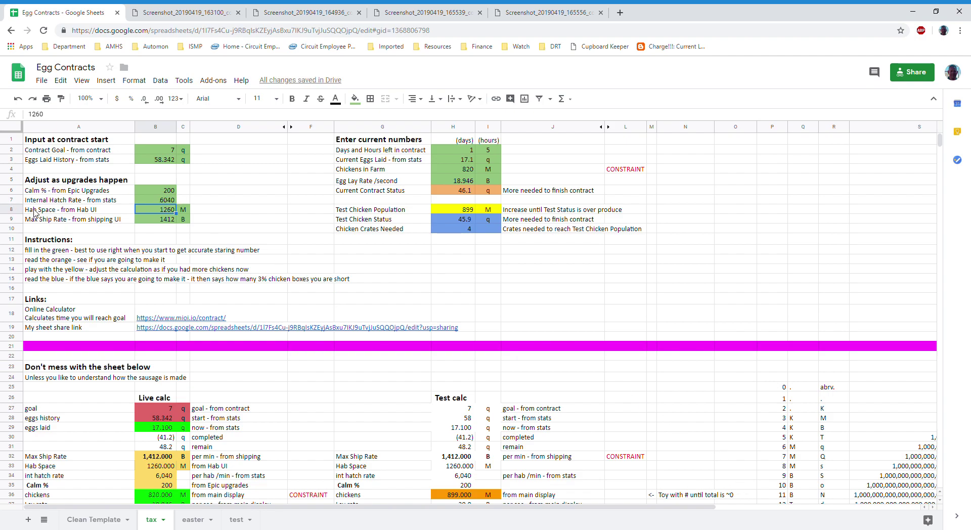
- Consult the hen housing and shipping depot screenshots, and set Hab Space to 1.26 with unit B
{"action": "left_click", "coordinate": [412, 15]}
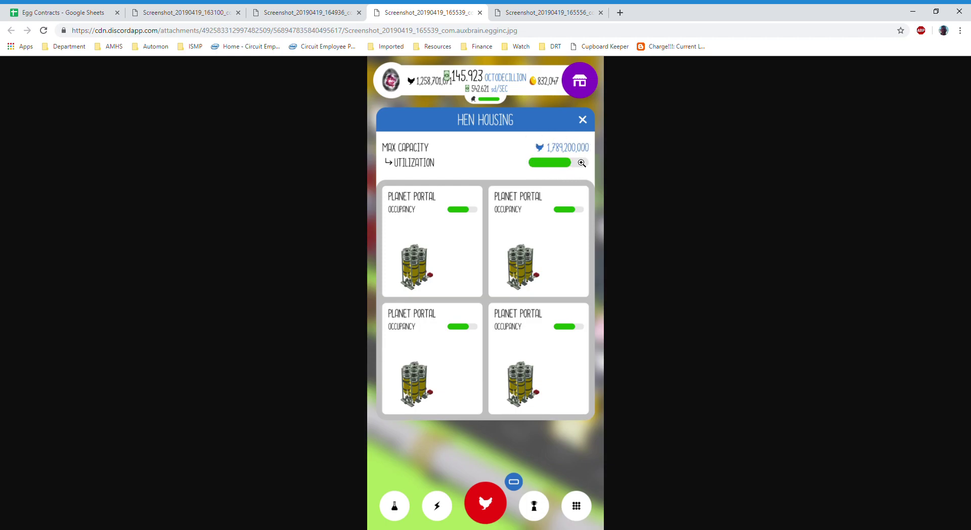
{"action": "left_click", "coordinate": [552, 12]}
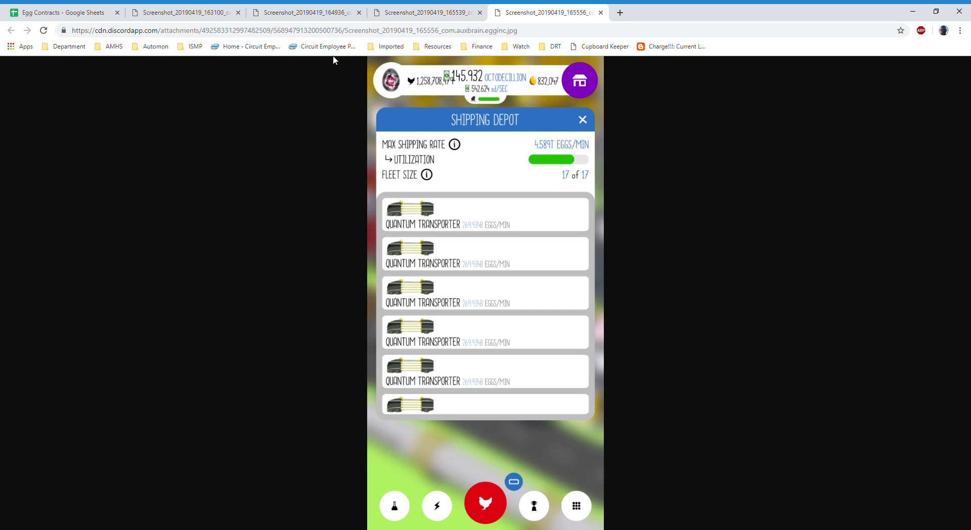
{"action": "left_click", "coordinate": [96, 13]}
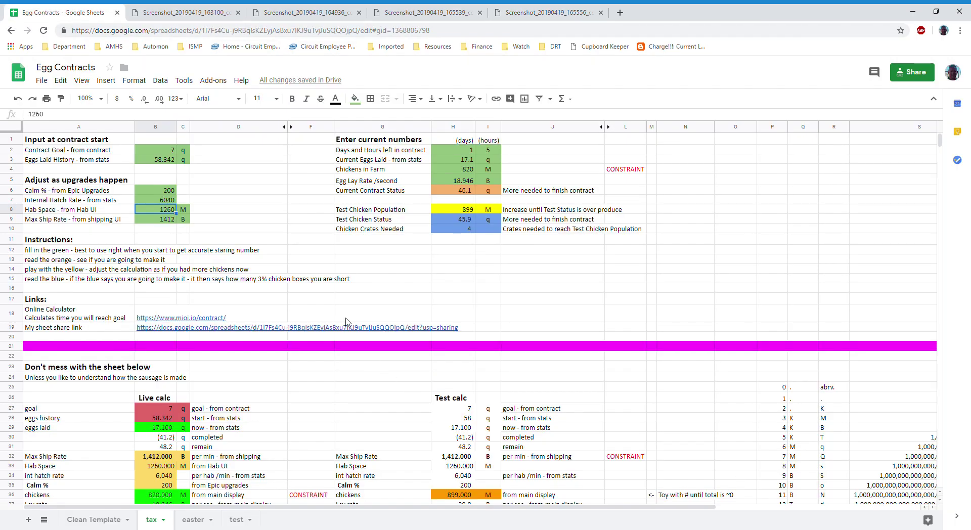
{"action": "left_click", "coordinate": [169, 218]}
{"action": "key", "text": "Up"}
{"action": "type", "text": "1.26"}
{"action": "key", "text": "Tab"}
{"action": "type", "text": "B"}
{"action": "key", "text": "Return"}
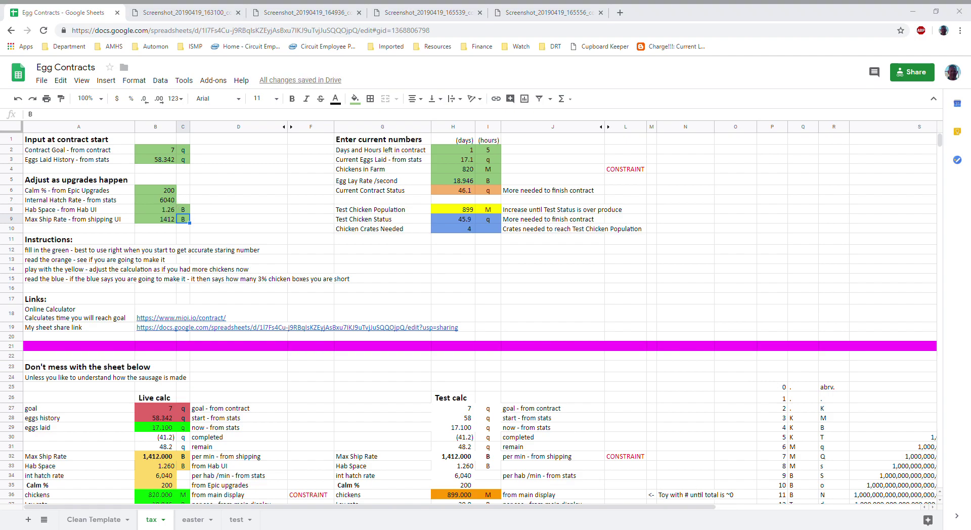
- Set the Max Ship Rate to 1.464 with unit T
{"action": "left_click", "coordinate": [146, 220]}
{"action": "type", "text": "1.464"}
{"action": "key", "text": "Tab"}
{"action": "type", "text": "T"}
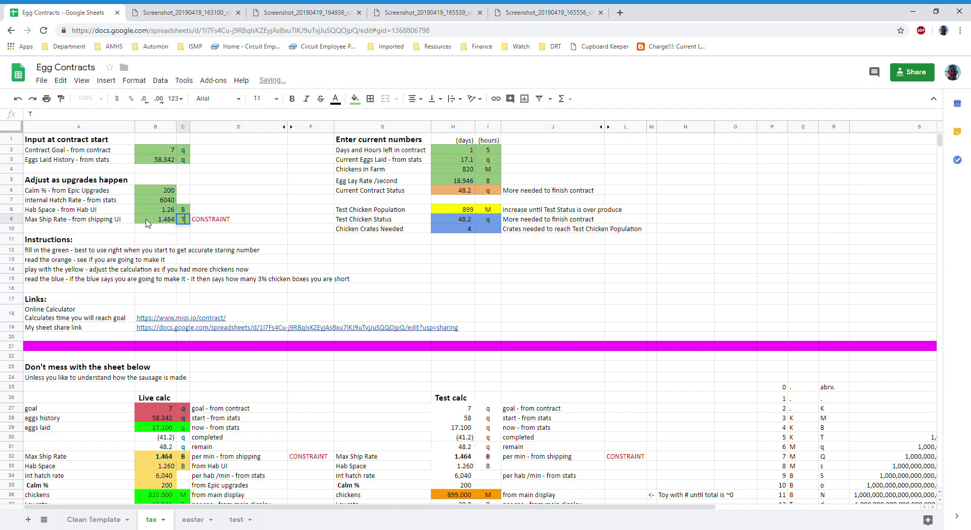
{"action": "key", "text": "Return"}
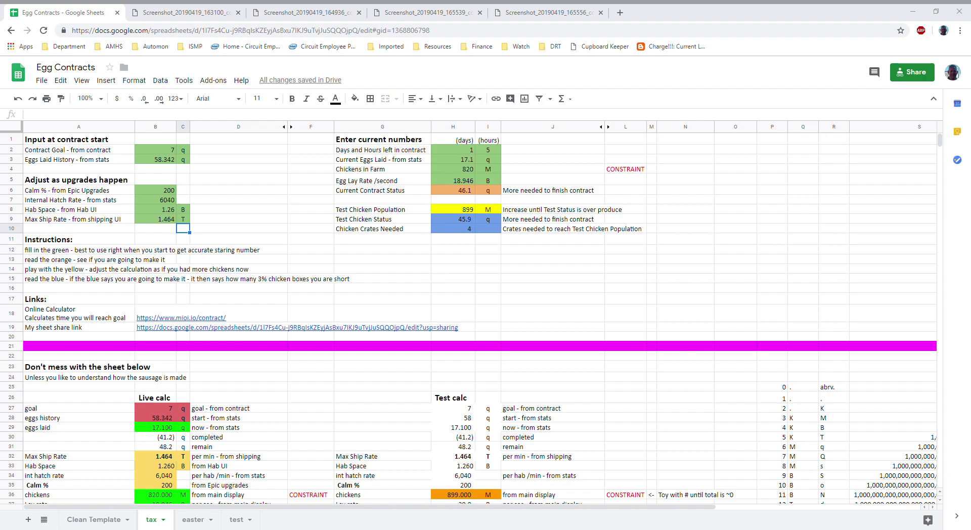
- Set the time left in the contract to 7 days and 19 hours
{"action": "left_click", "coordinate": [474, 153]}
{"action": "type", "text": "7"}
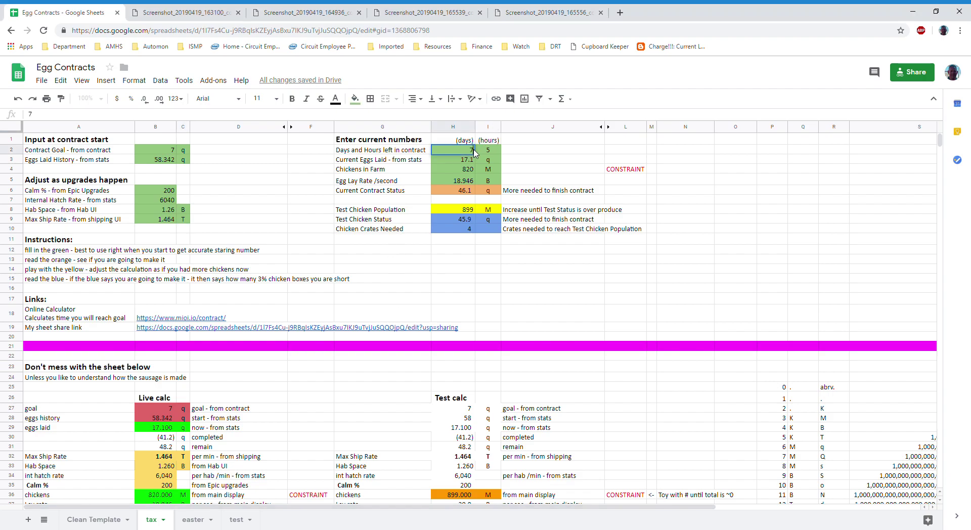
{"action": "key", "text": "Tab"}
{"action": "type", "text": "19"}
{"action": "key", "text": "Return"}
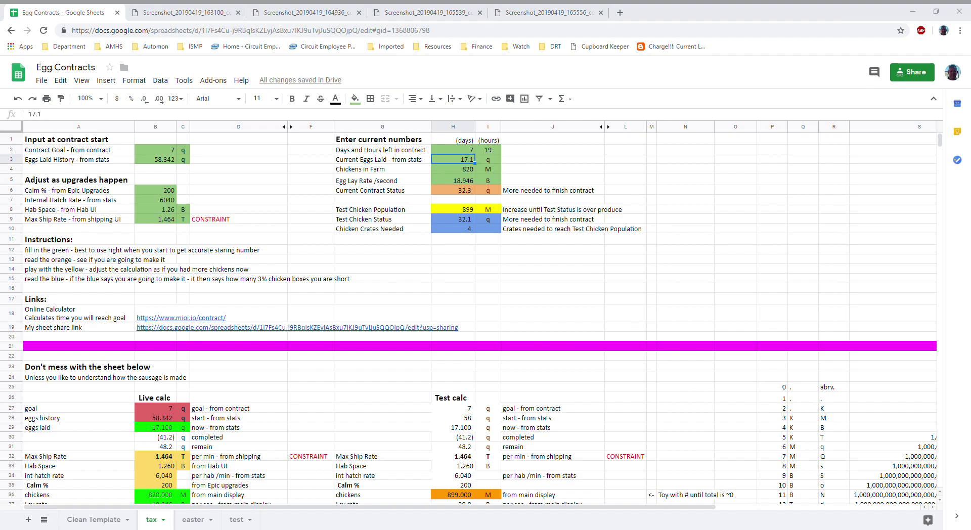
- Set Current Eggs Laid to 58.344 and Chickens in Farm to 12.4
{"action": "key", "text": "alt+Tab"}
{"action": "type", "text": "58.344"}
{"action": "key", "text": "Return"}
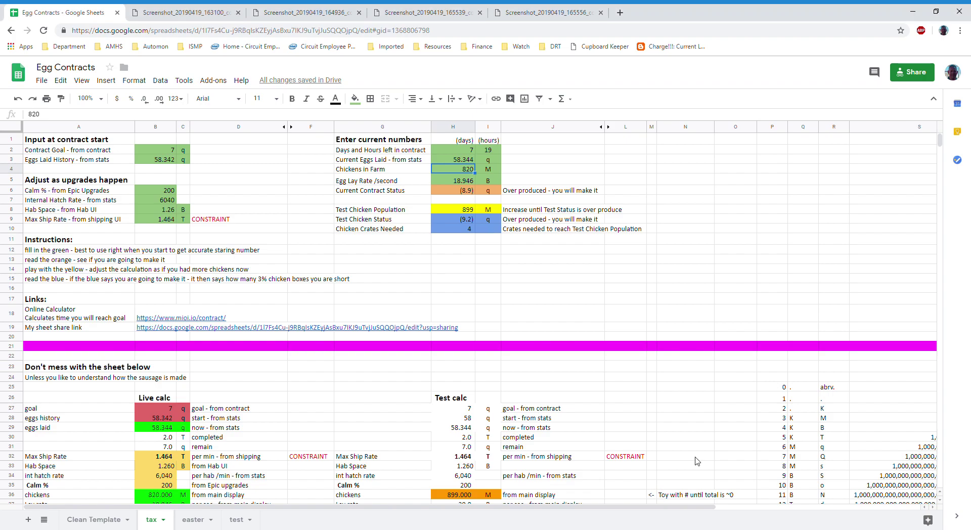
{"action": "type", "text": "12.4"}
{"action": "key", "text": "Return"}
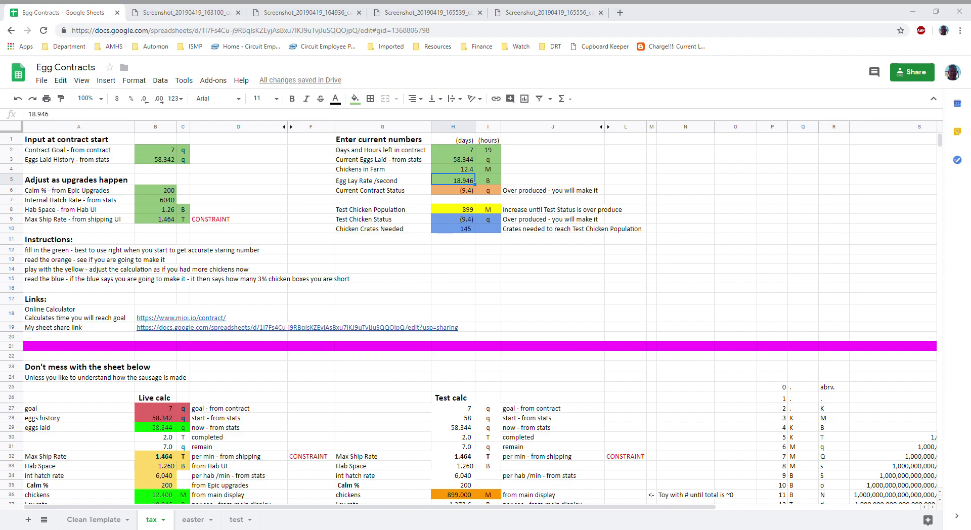
- Look through the game screenshots for the egg rate, and set Egg Lay Rate /second to 287 with unit M
{"action": "left_click", "coordinate": [324, 15]}
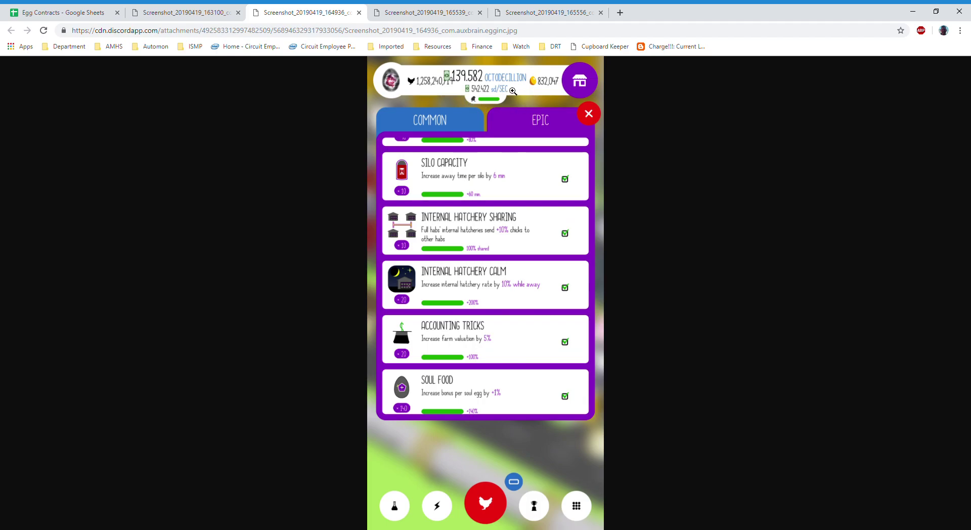
{"action": "key", "text": "ctrl+shift+Tab"}
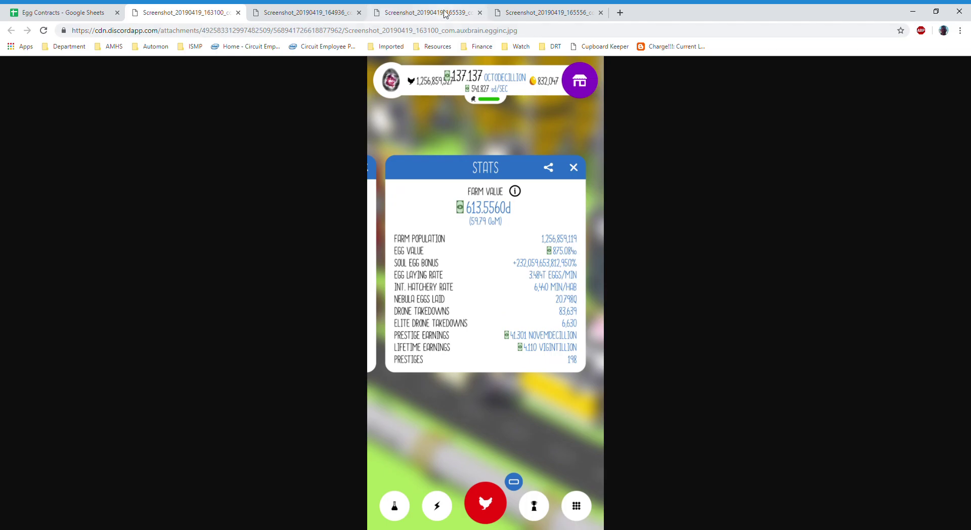
{"action": "left_click", "coordinate": [445, 12]}
{"action": "left_click", "coordinate": [501, 12]}
{"action": "left_click", "coordinate": [314, 12]}
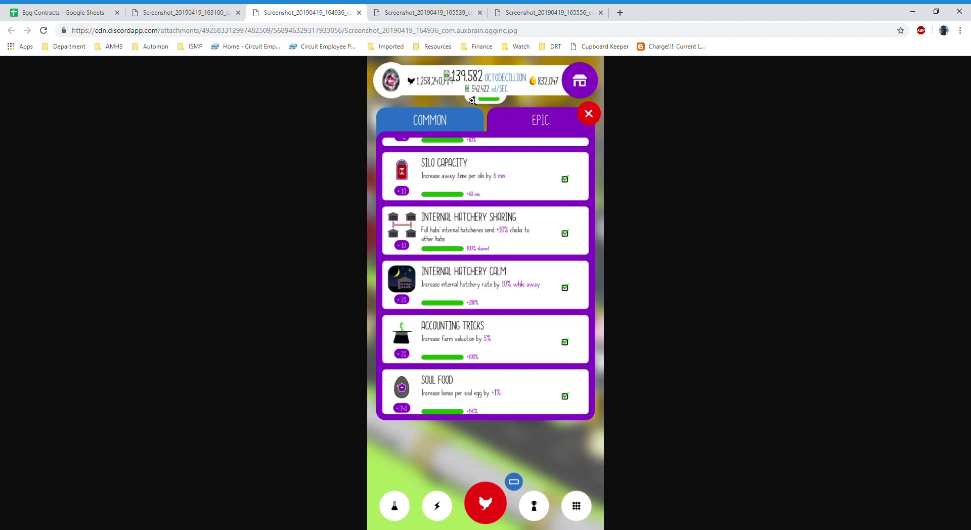
{"action": "left_click", "coordinate": [93, 13]}
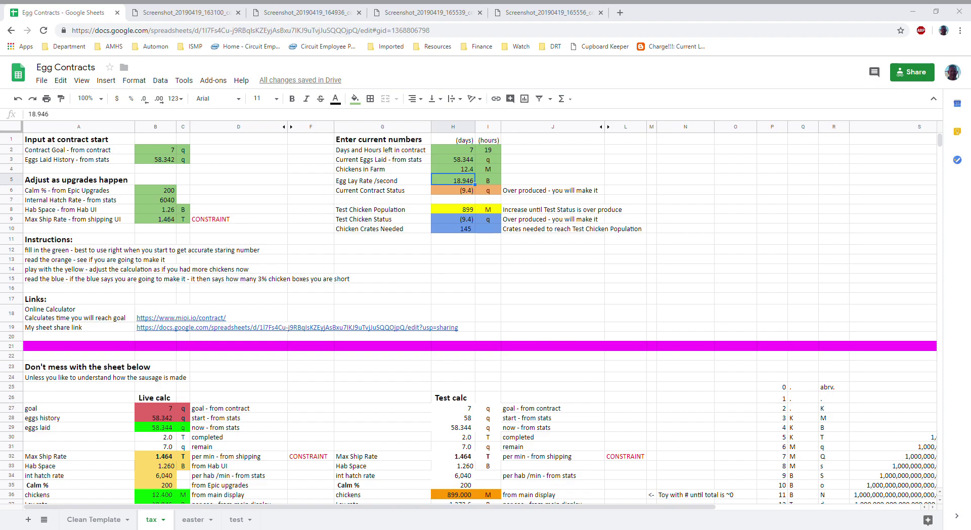
{"action": "type", "text": "28"}
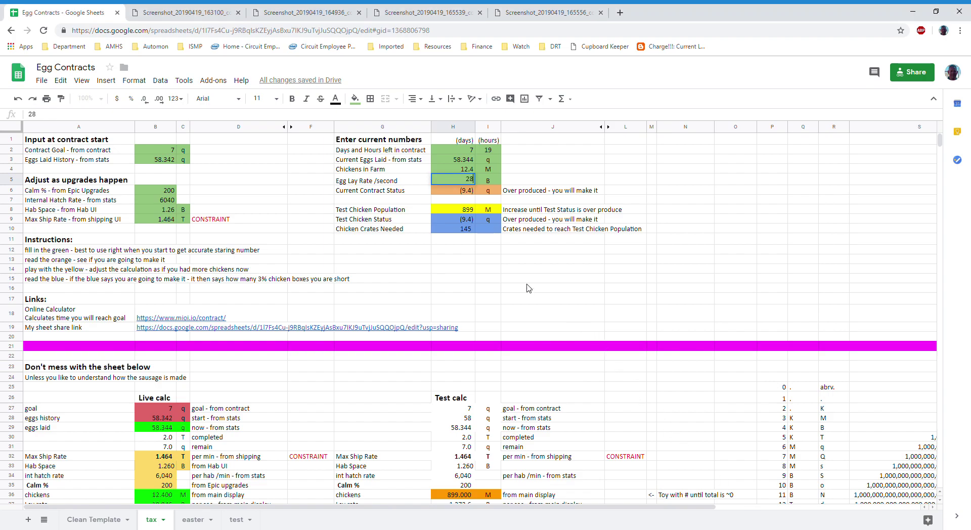
{"action": "key", "text": "Tab"}
{"action": "type", "text": "M"}
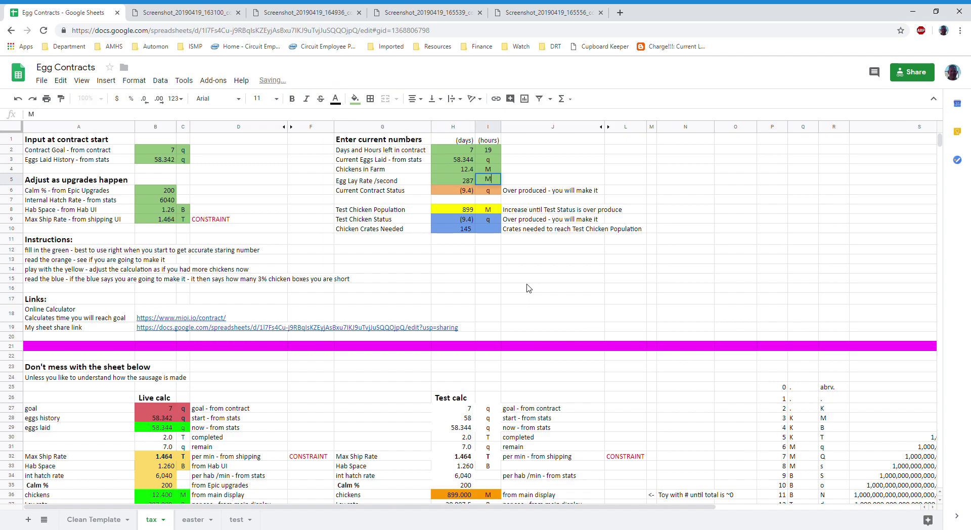
{"action": "key", "text": "Return"}
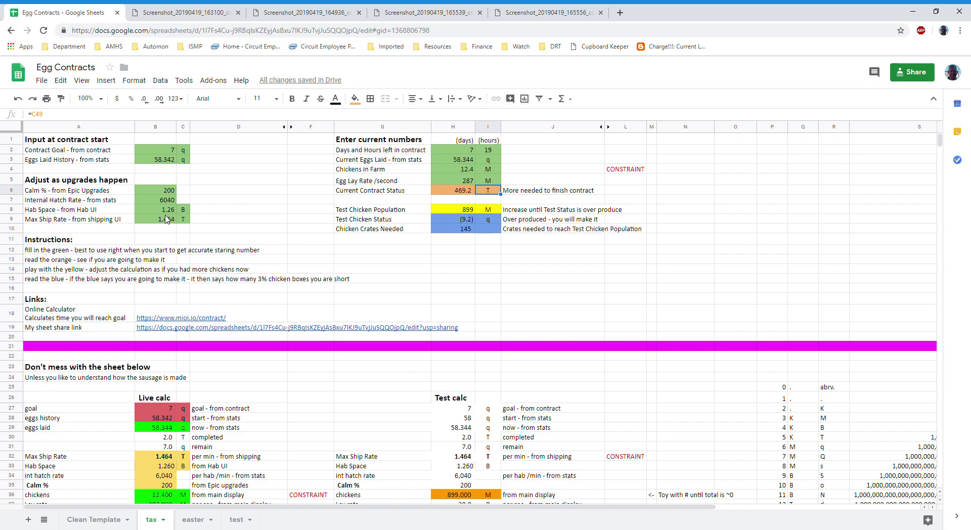
- Try M as the Hab Space unit and undo that change
{"action": "left_click", "coordinate": [184, 210]}
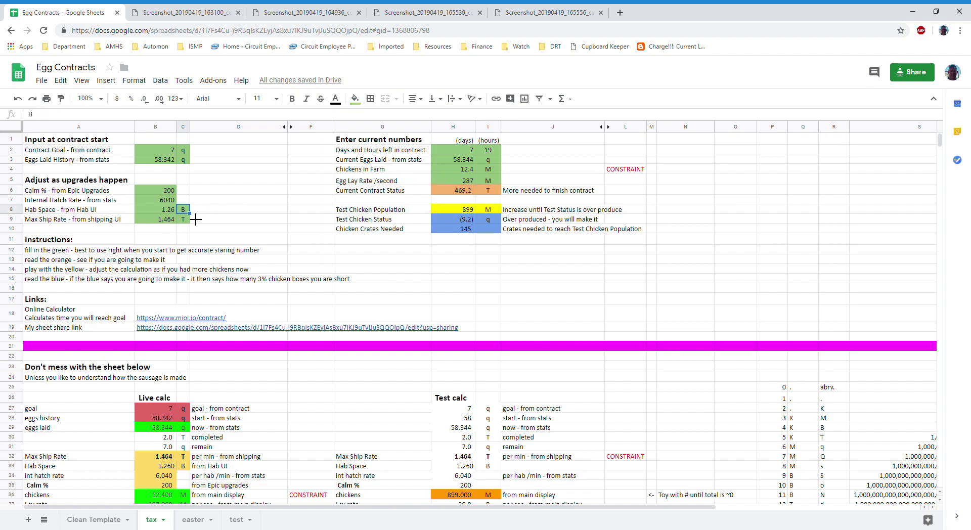
{"action": "type", "text": "M"}
{"action": "key", "text": "Return"}
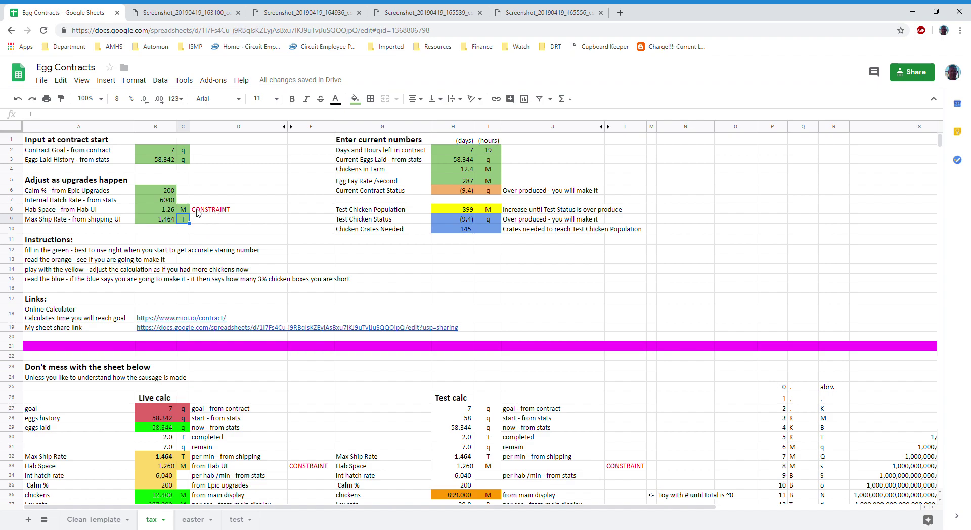
{"action": "key", "text": "ctrl+z"}
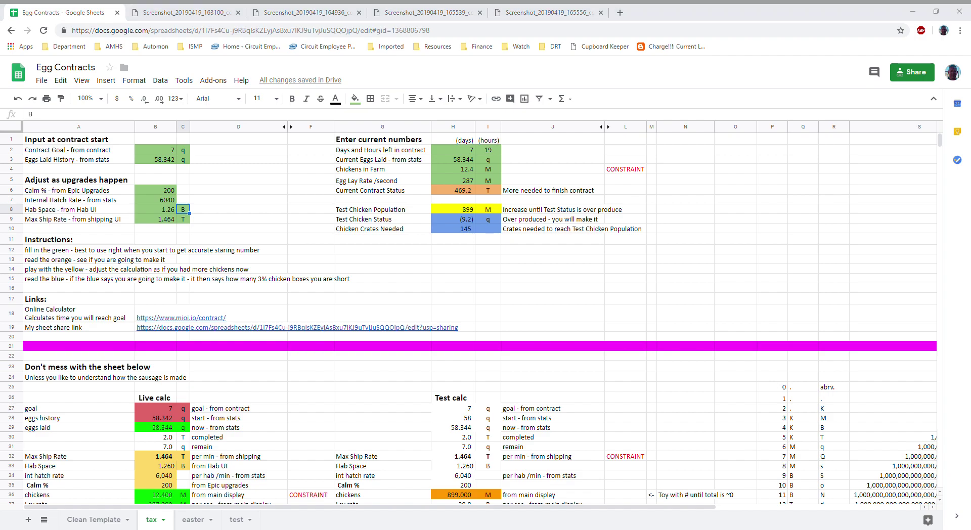
- Try Test Chicken Population values of 40 and 45
{"action": "left_click", "coordinate": [466, 213]}
{"action": "type", "text": "40"}
{"action": "key", "text": "Return"}
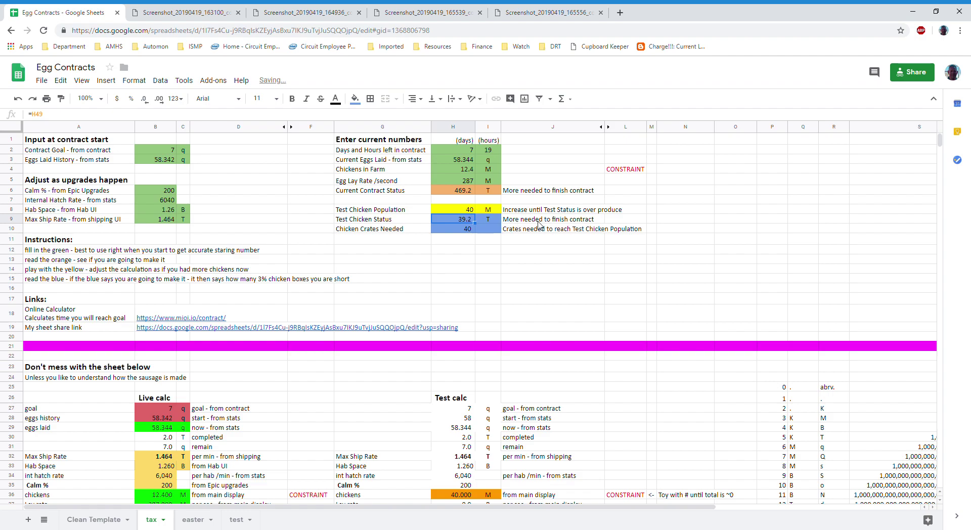
{"action": "left_click", "coordinate": [467, 213]}
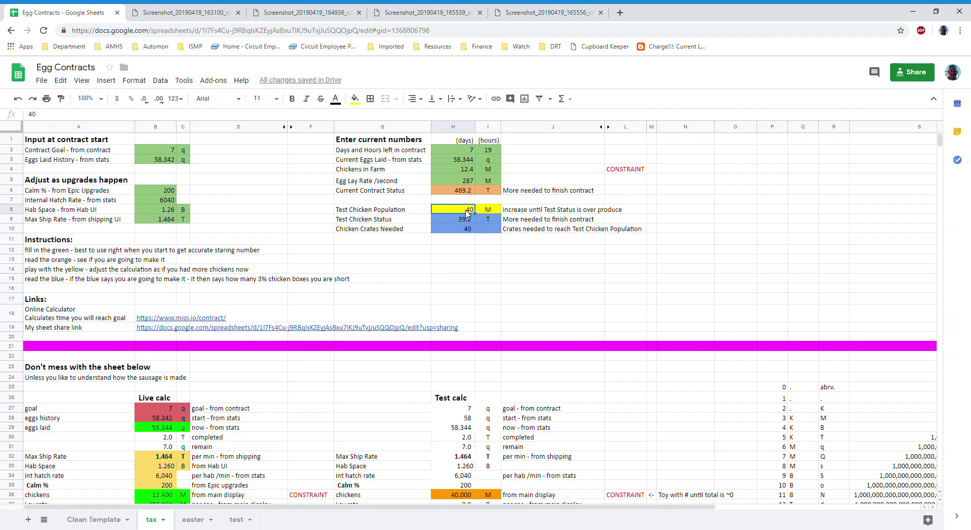
{"action": "type", "text": "45"}
{"action": "key", "text": "Return"}
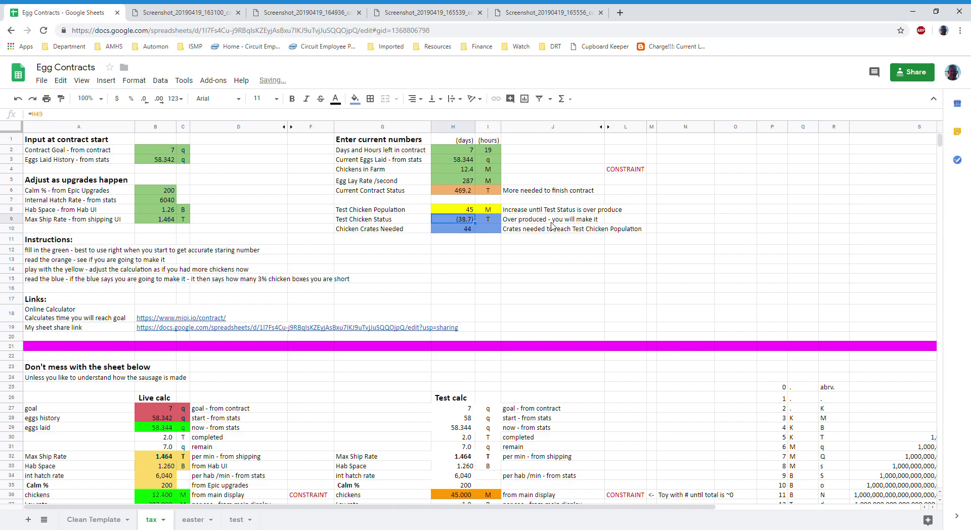
- Try Test Chicken Population values of 32 and 42
{"action": "left_click", "coordinate": [456, 213]}
{"action": "type", "text": "32"}
{"action": "key", "text": "Return"}
{"action": "left_click", "coordinate": [456, 212]}
{"action": "left_click", "coordinate": [458, 216]}
{"action": "left_click", "coordinate": [456, 213]}
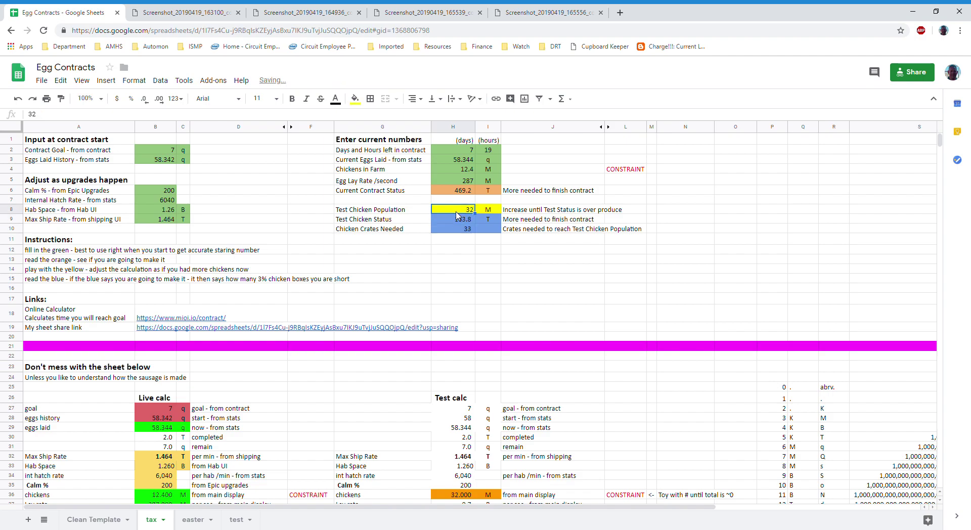
{"action": "type", "text": "42"}
{"action": "key", "text": "Return"}
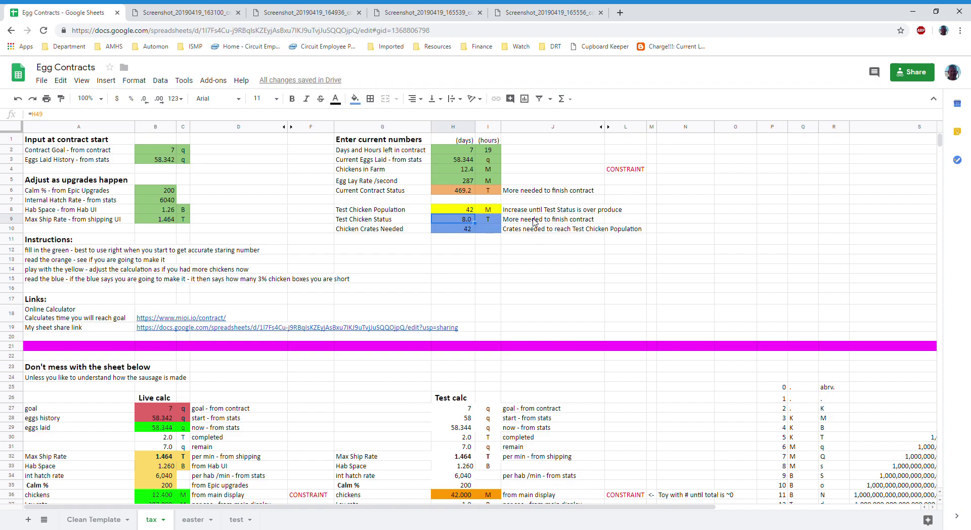
- Set the Test Chicken Population to 43
{"action": "left_click", "coordinate": [466, 213]}
{"action": "type", "text": "43"}
{"action": "key", "text": "Return"}
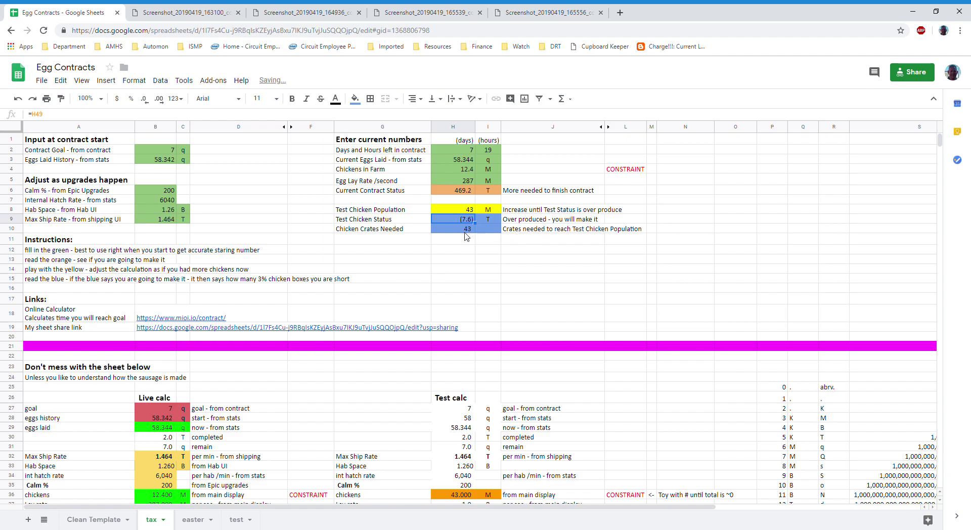